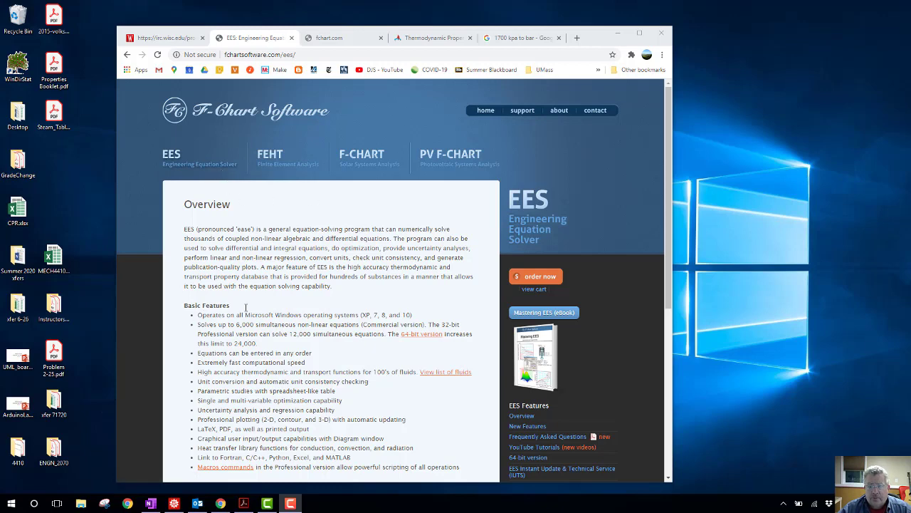
- Open the EES demo download page on the F-Chart site and review its request form
scroll(250, 309, "down", 5)
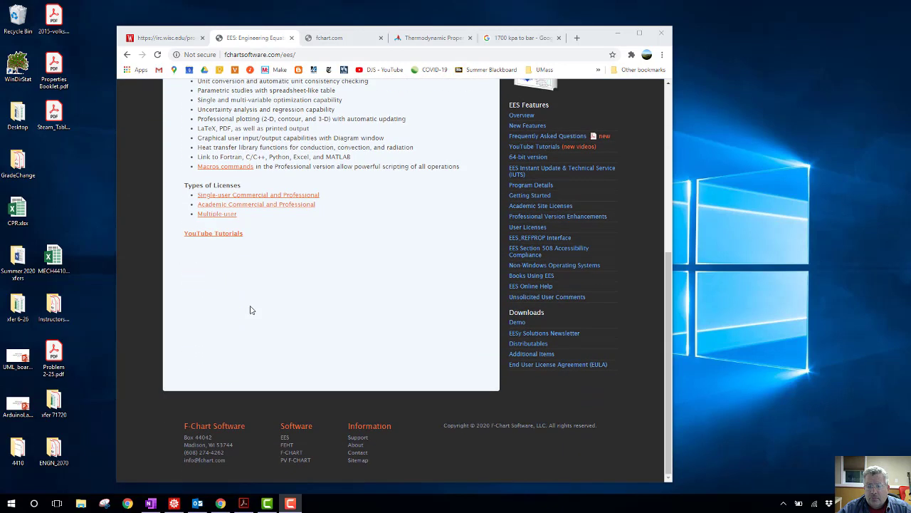
left_click(517, 324)
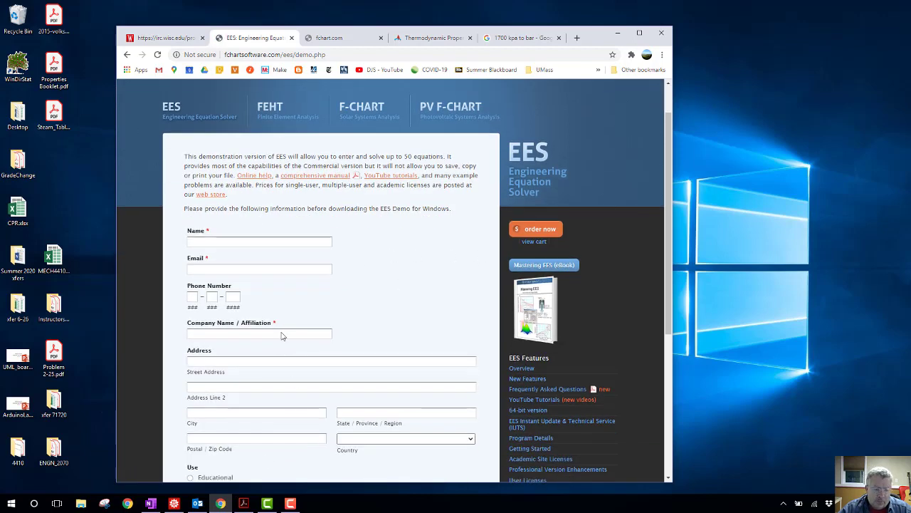
scroll(291, 368, "down", 3)
scroll(260, 313, "down", 3)
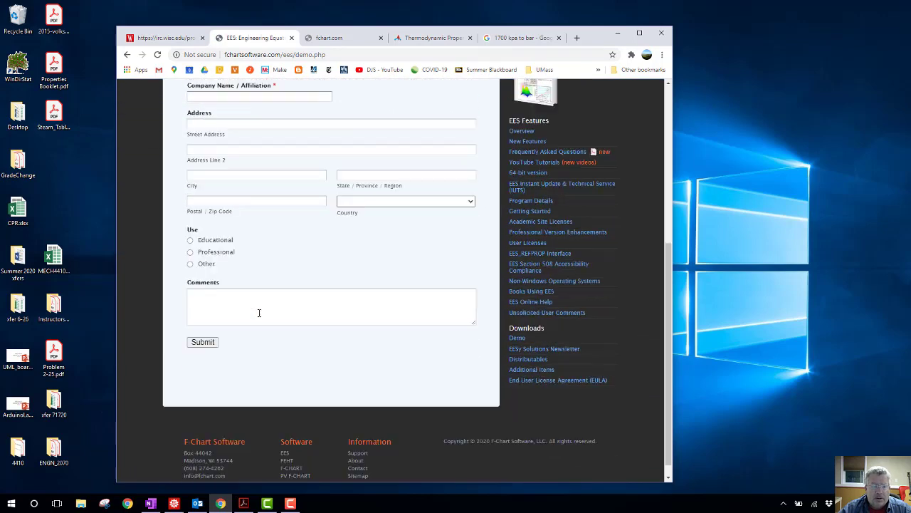
scroll(250, 339, "up", 6)
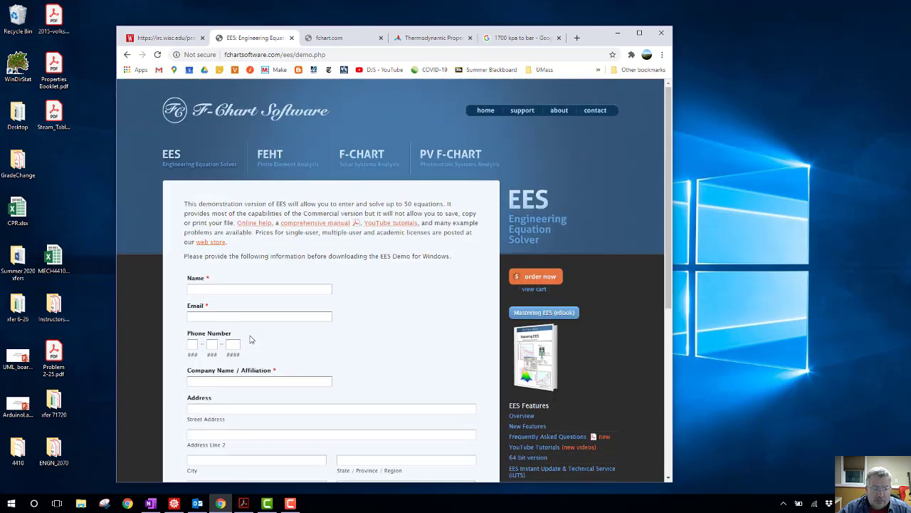
- Open the EESINSTL folder in Documents and locate the ees_demo_setup.exe installer
left_click(80, 506)
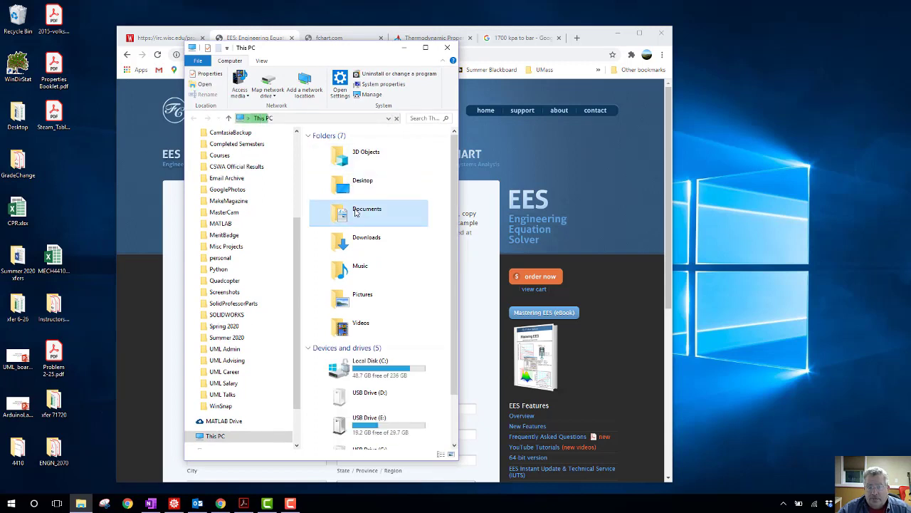
double_click(356, 211)
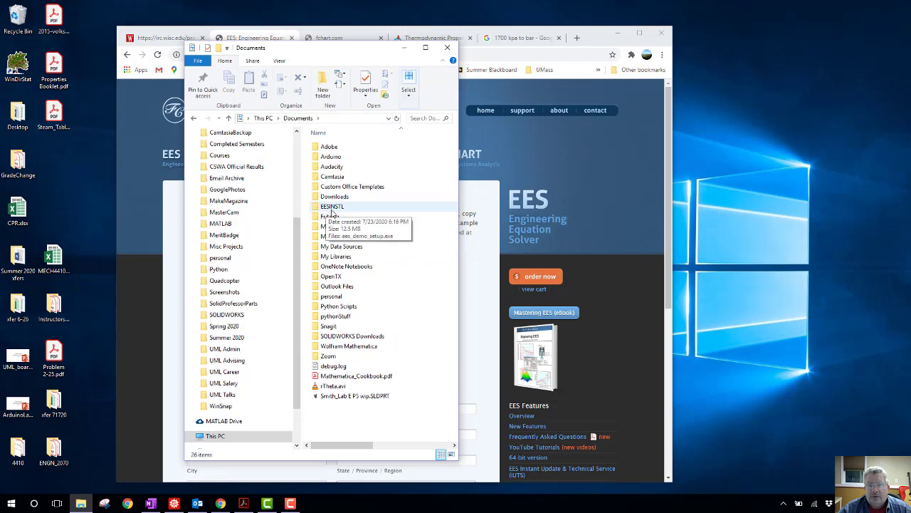
double_click(333, 208)
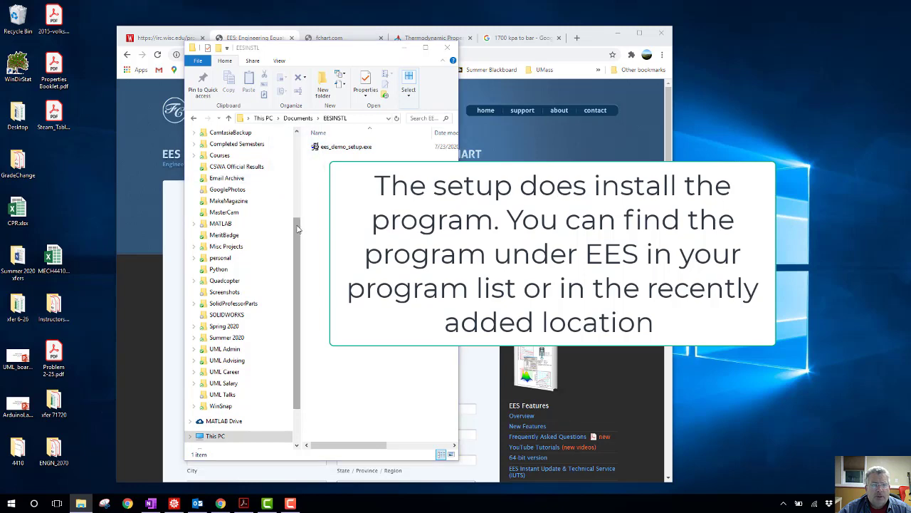
left_click_drag(298, 226, 302, 144)
left_click(318, 125)
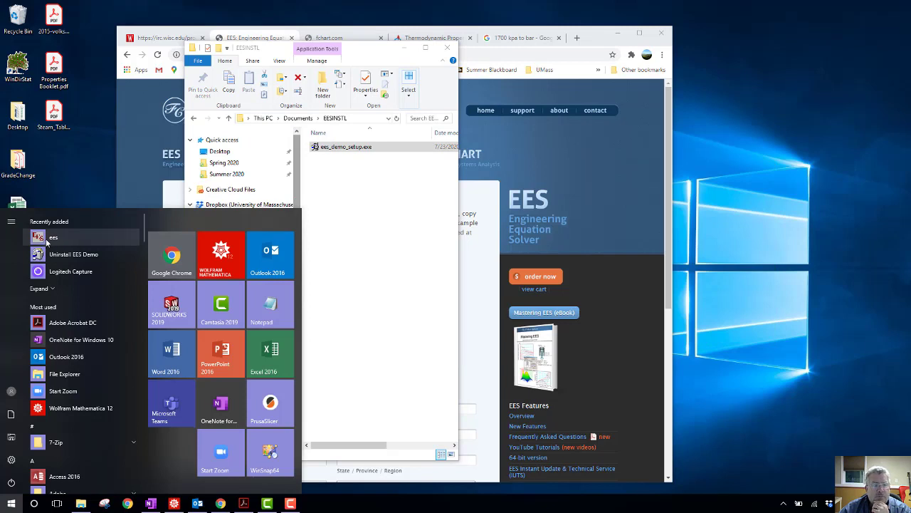
- Launch the EES demo, continue past its start-up notice and close the introductory Equations Window
left_click(47, 243)
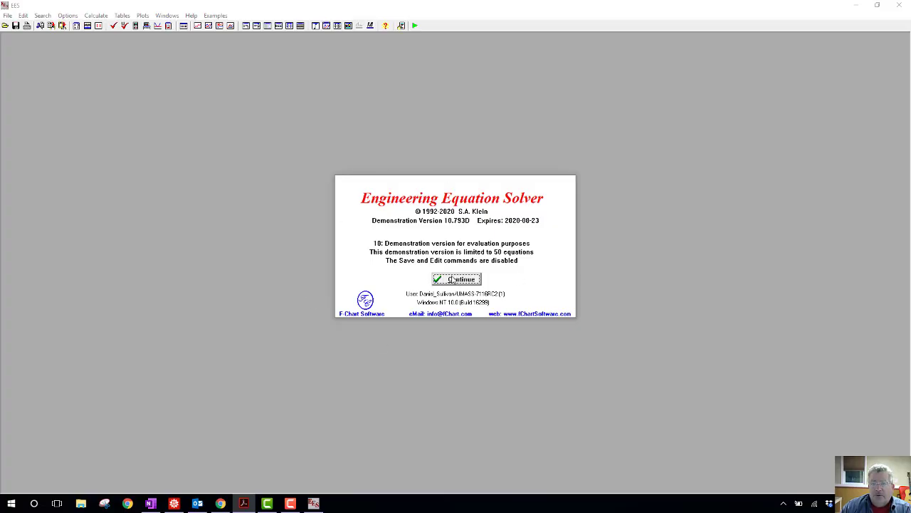
left_click(455, 279)
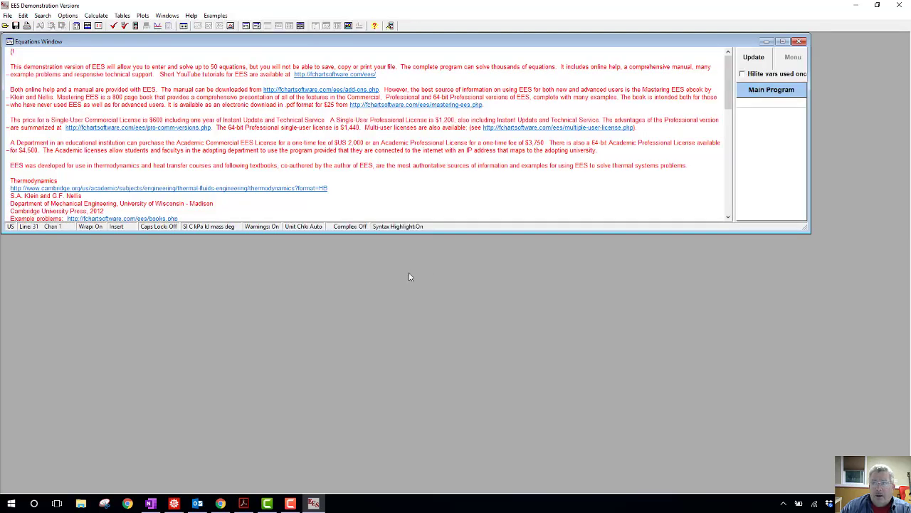
left_click(799, 42)
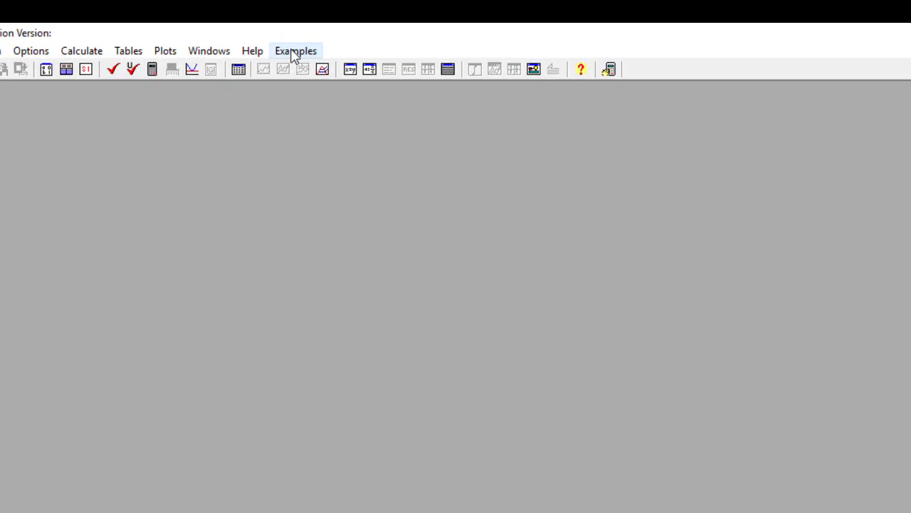
- Open the Property calculator example from the thermodynamic properties examples
left_click(294, 52)
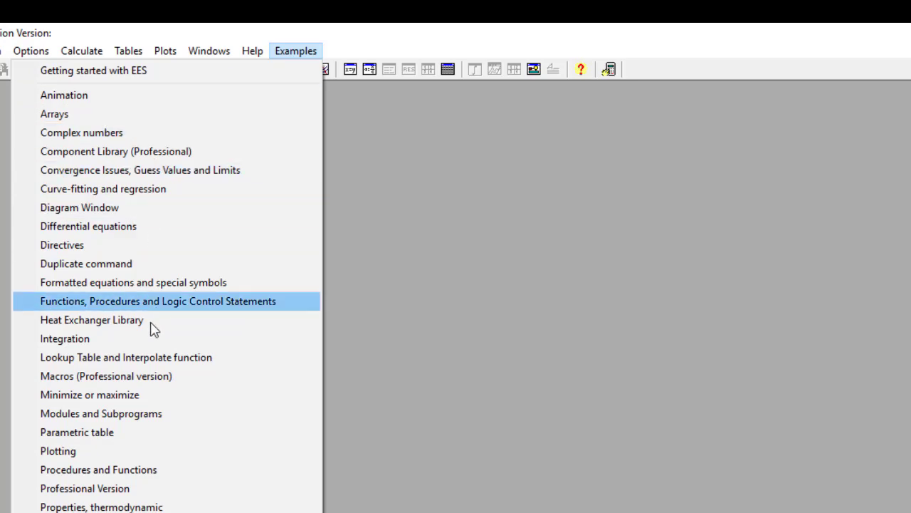
left_click(109, 507)
left_click_drag(622, 332, 609, 153)
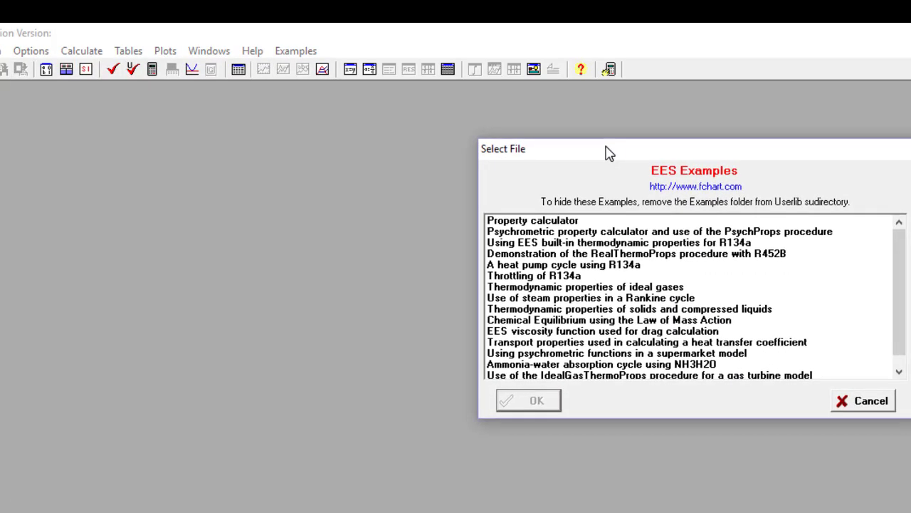
left_click(539, 222)
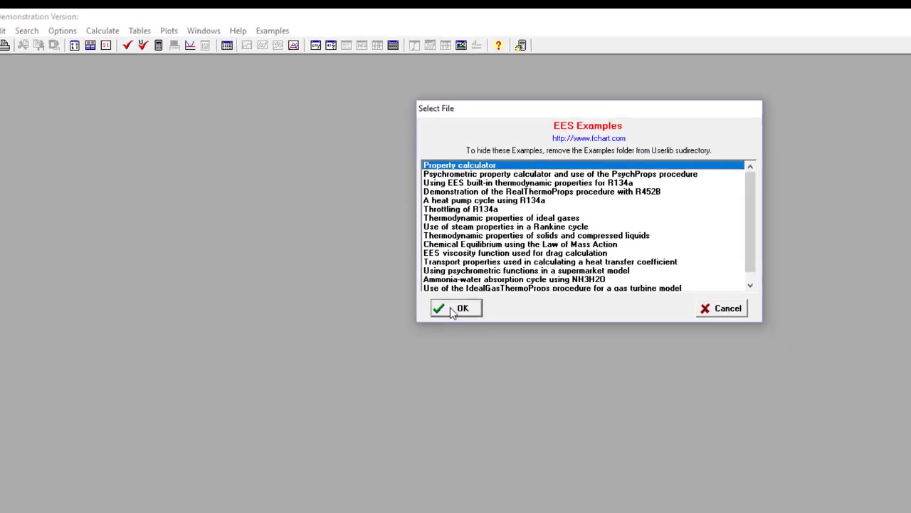
left_click(514, 400)
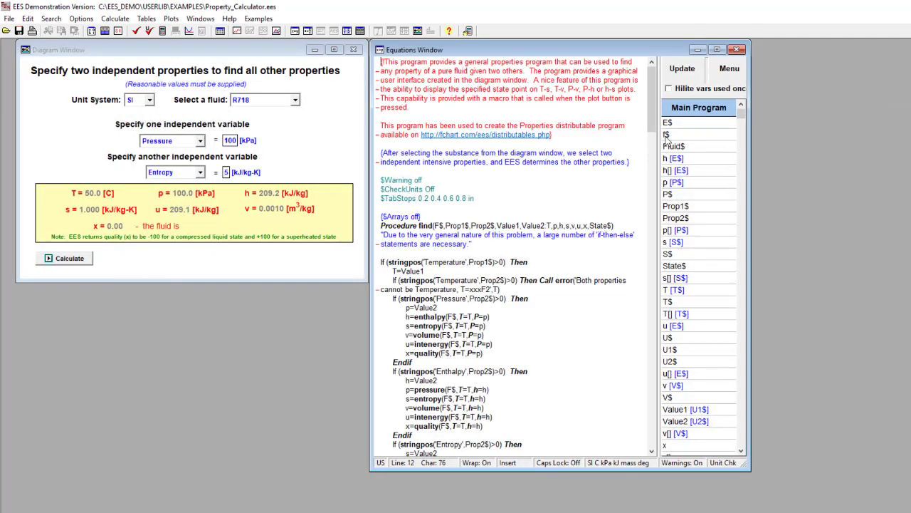
- Minimize the Equations Window and reposition the property calculator's Diagram Window
left_click(698, 49)
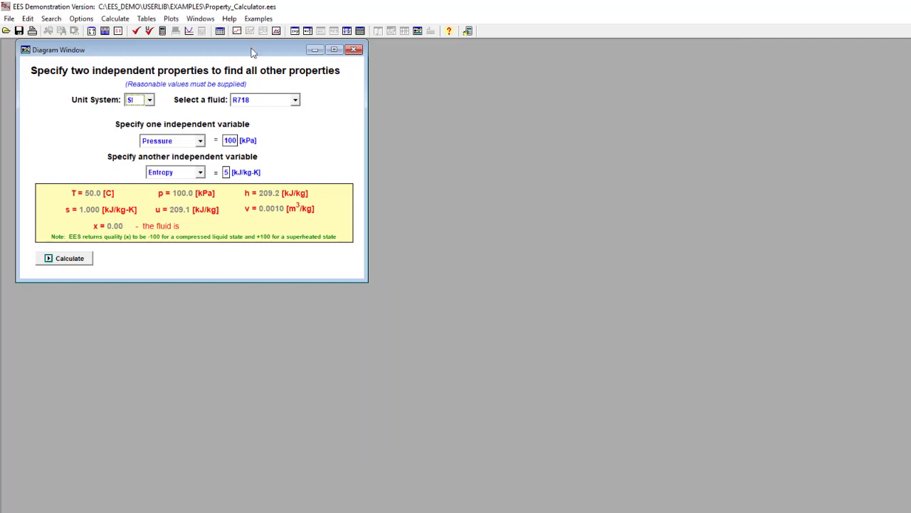
left_click_drag(246, 49, 439, 52)
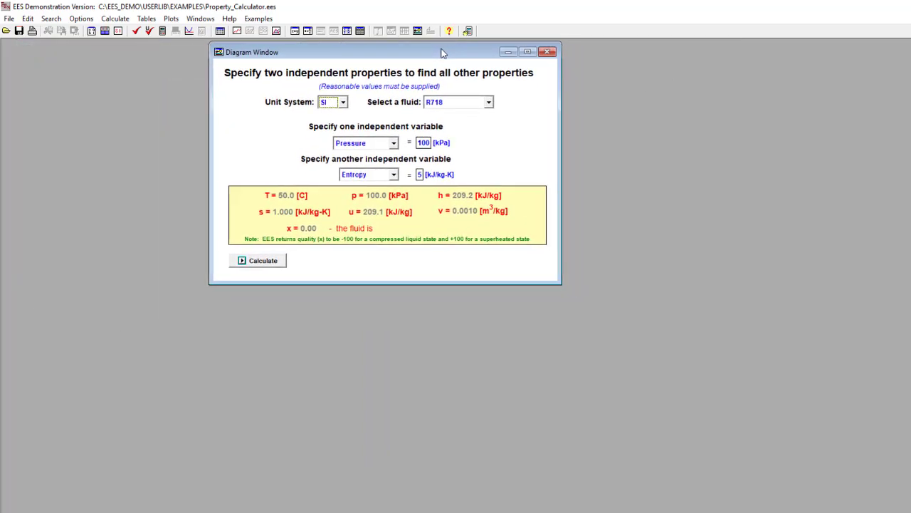
left_click_drag(0, 117, 735, 313)
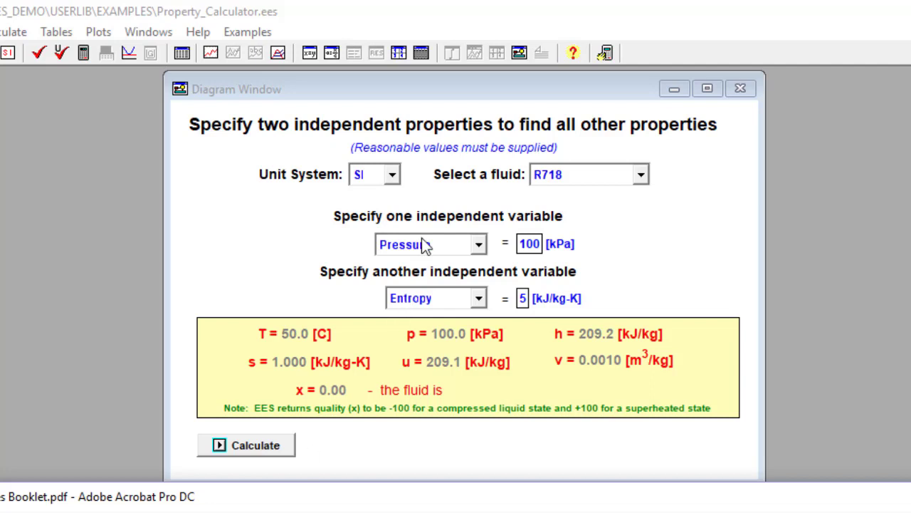
- Keep the unit system at SI and choose Steam as the calculator's fluid
left_click(393, 176)
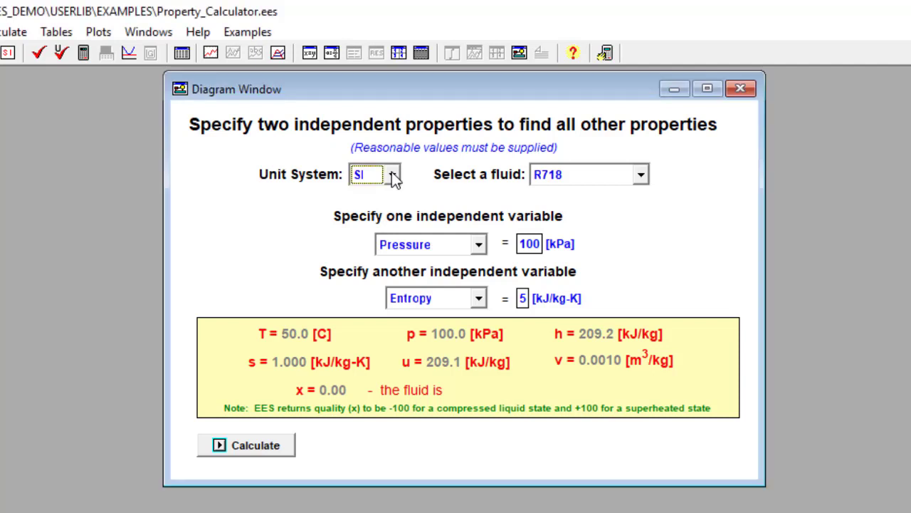
left_click(393, 176)
left_click(393, 177)
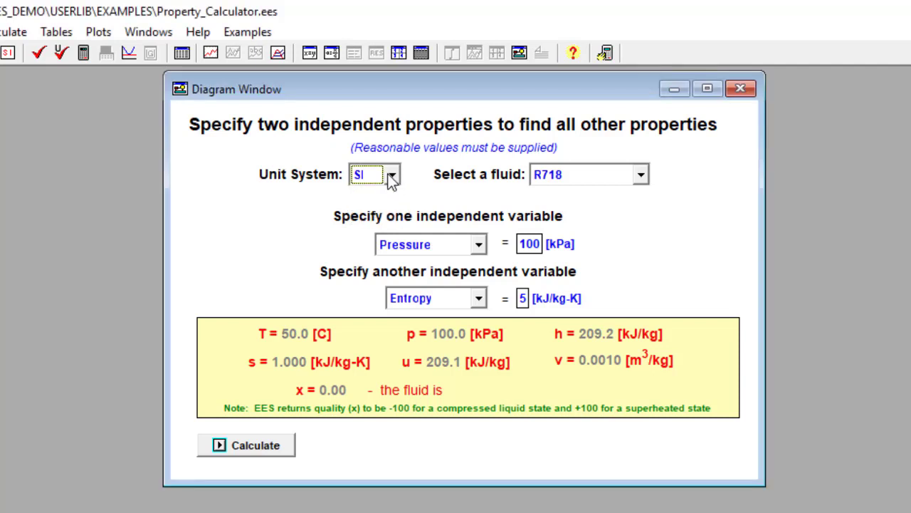
left_click(642, 177)
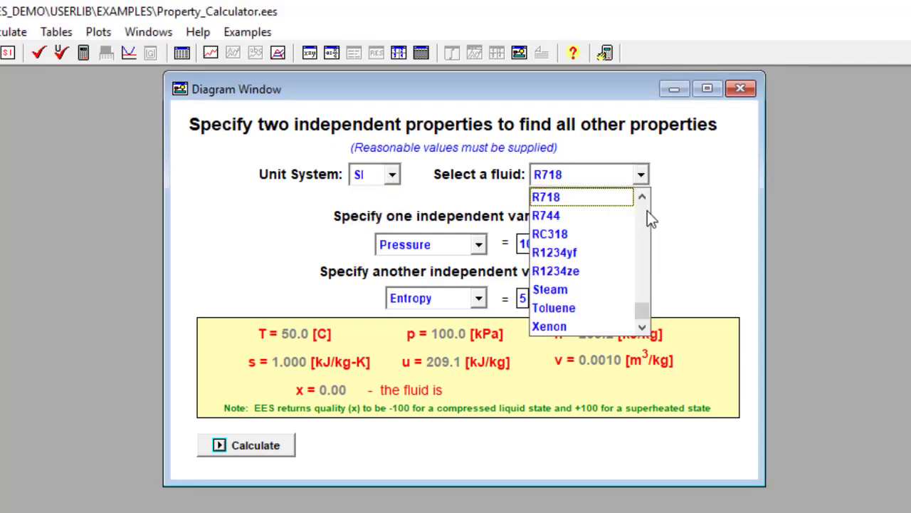
left_click(602, 289)
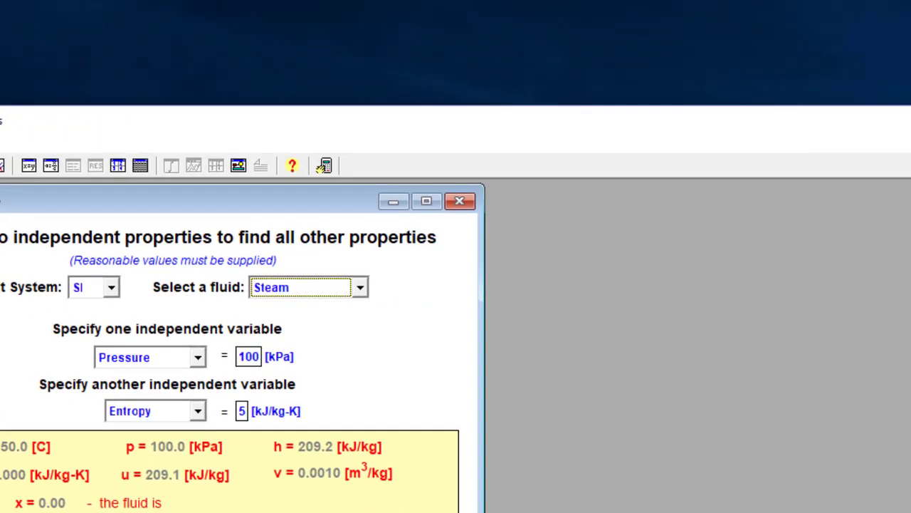
- Resize and arrange the EES window and the Properties Booklet PDF so the calculator and the superheated water table are both visible
left_click_drag(904, 272, 470, 256)
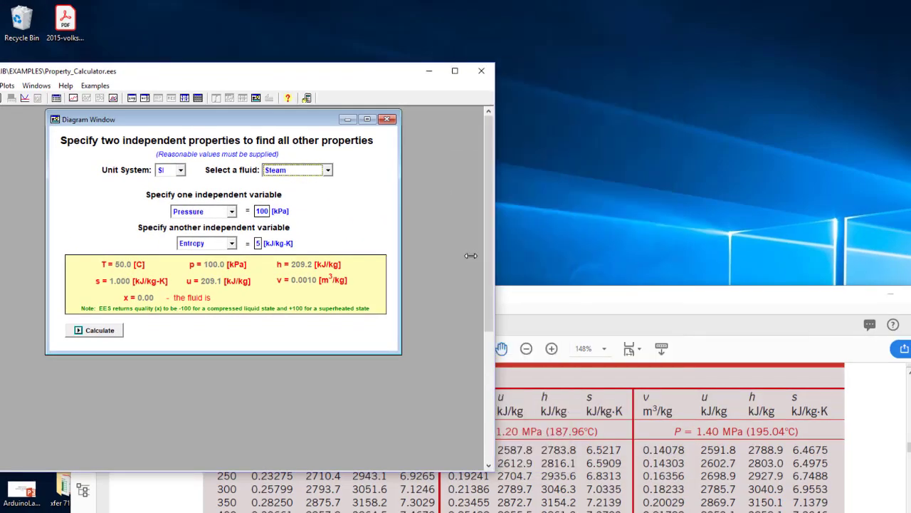
left_click_drag(369, 80, 547, 26)
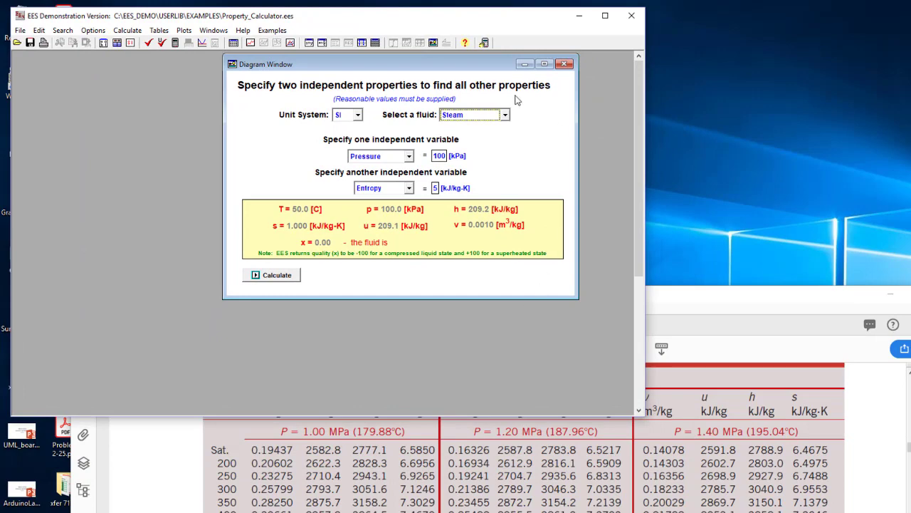
left_click_drag(489, 67, 278, 66)
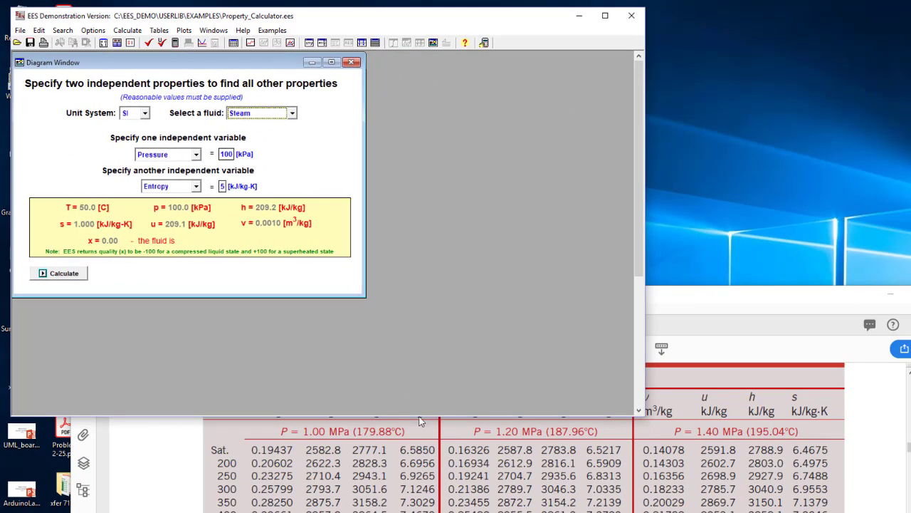
left_click_drag(418, 418, 436, 307)
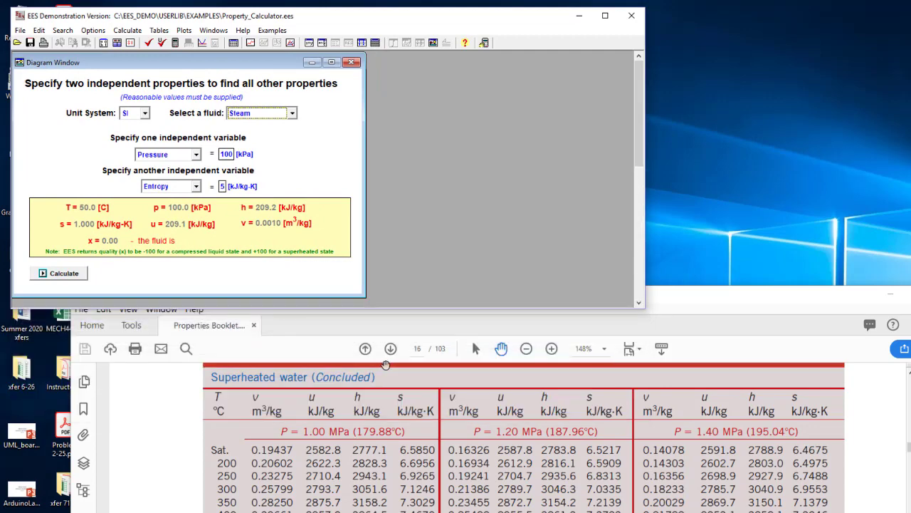
left_click_drag(741, 308, 731, 289)
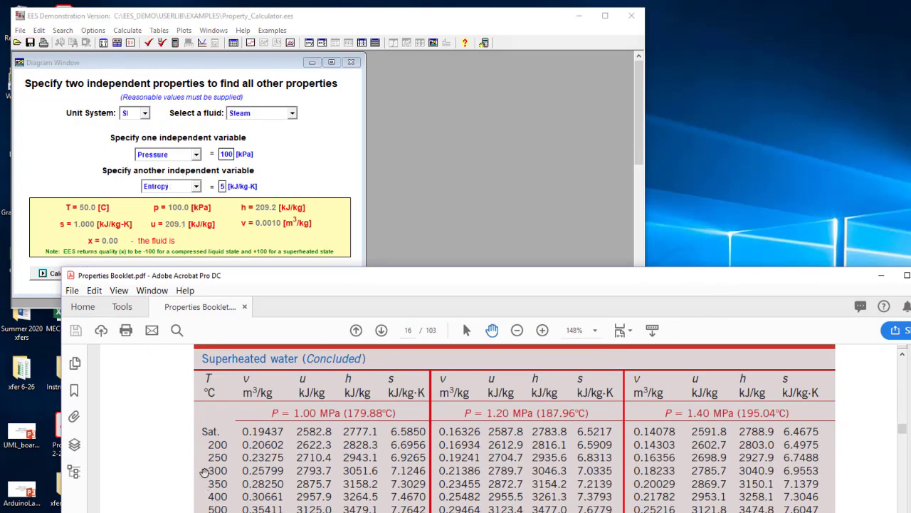
- Calculate the steam's properties from a temperature of 400 °C and an entropy of 7.467 kJ/kg-K
left_click(196, 155)
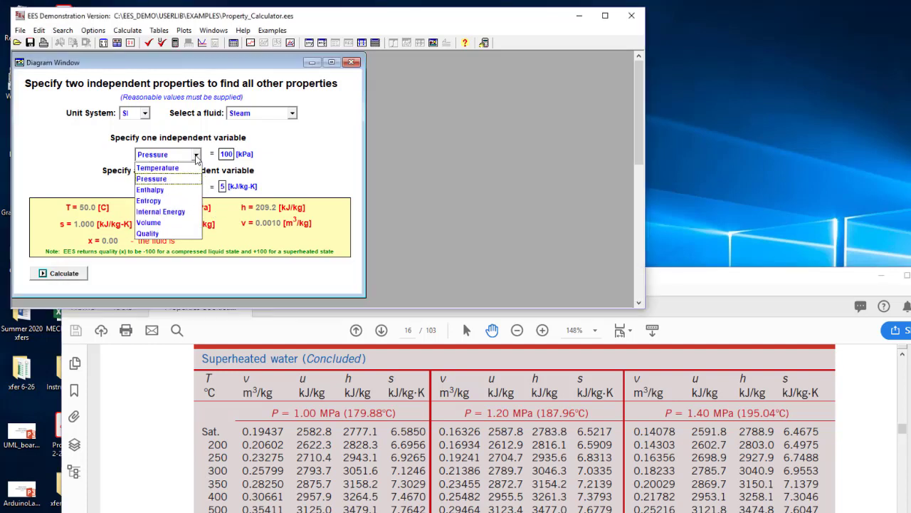
left_click(187, 168)
left_click(228, 155)
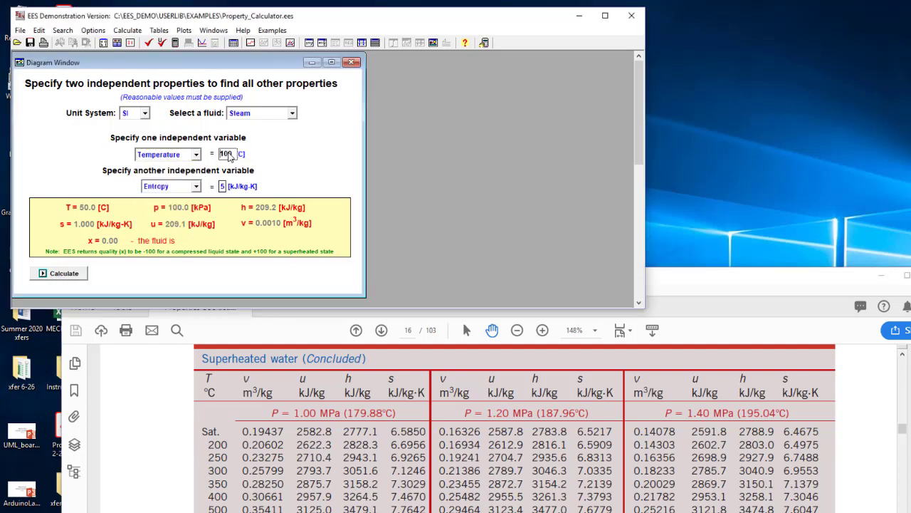
left_click_drag(230, 156, 235, 156)
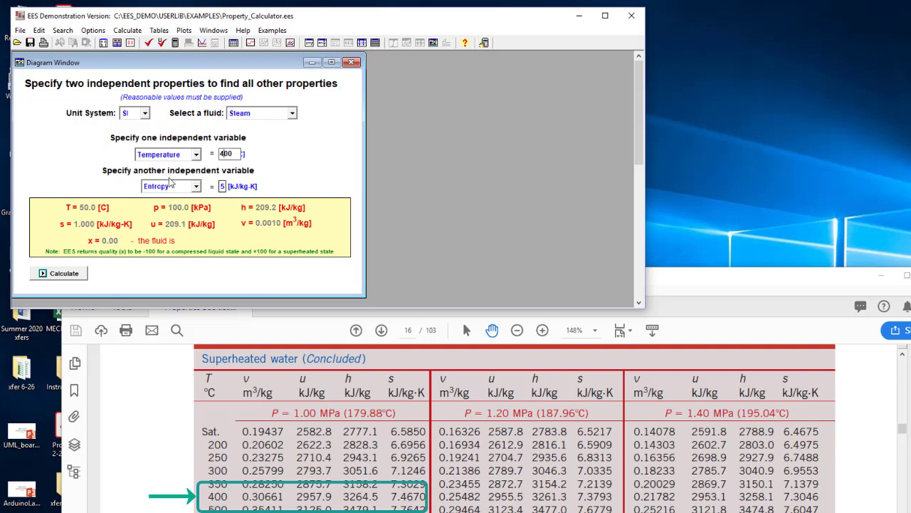
left_click(223, 188)
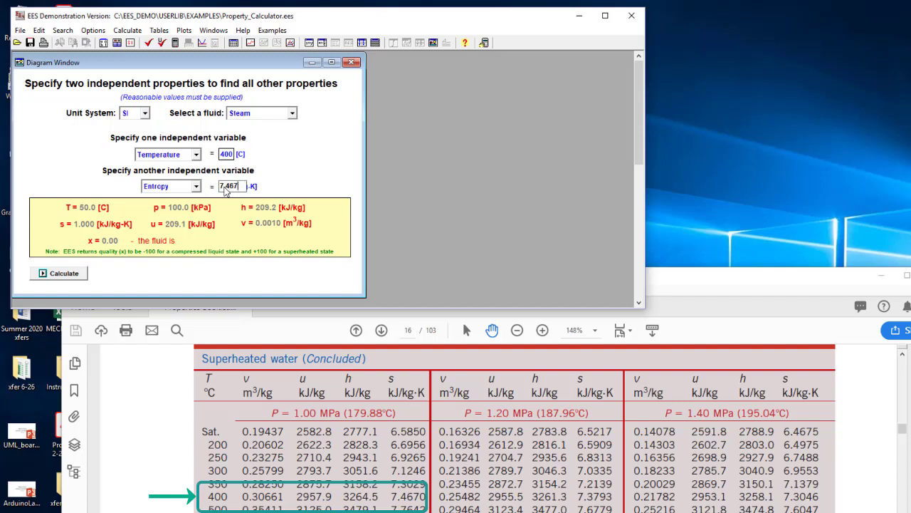
left_click(65, 277)
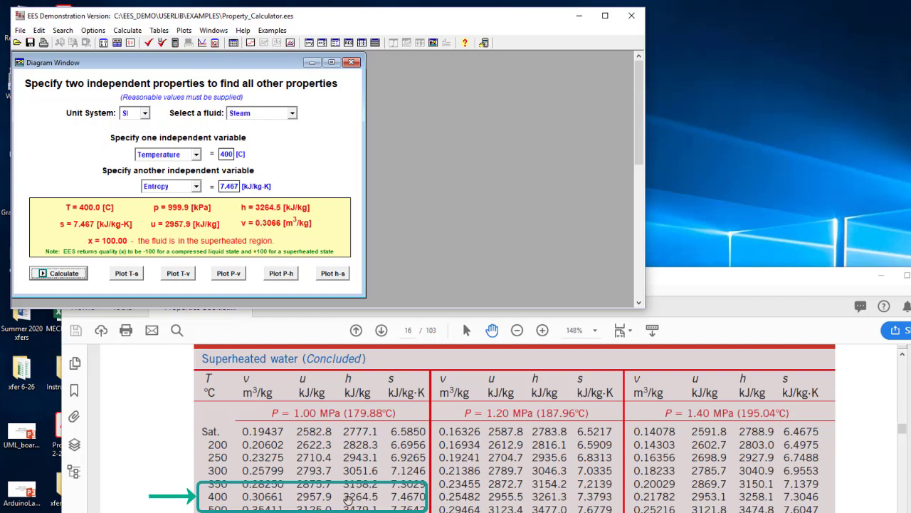
- Highlight the 400 °C enthalpy at 1.00 MPa in the superheated water table, and go back to the saturated water temperature table on page 12
left_click(347, 500)
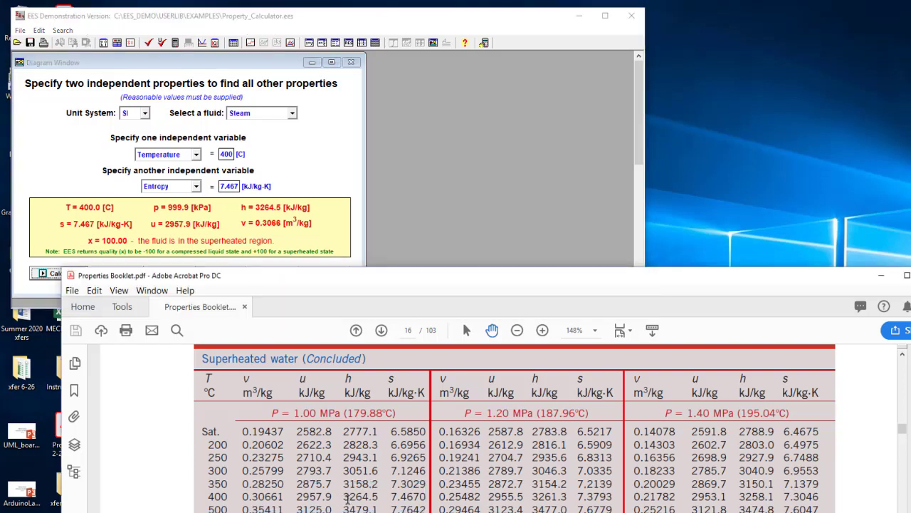
left_click_drag(343, 496, 378, 499)
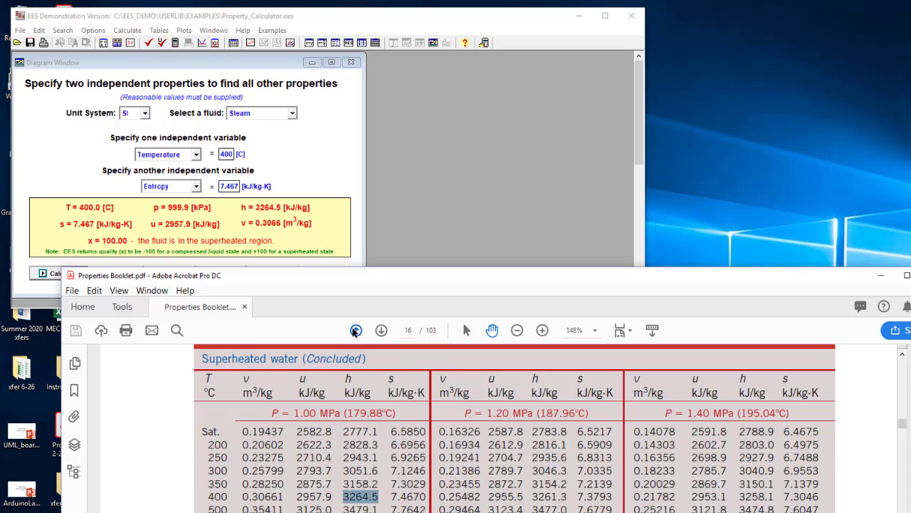
left_click(355, 331)
left_click(355, 331)
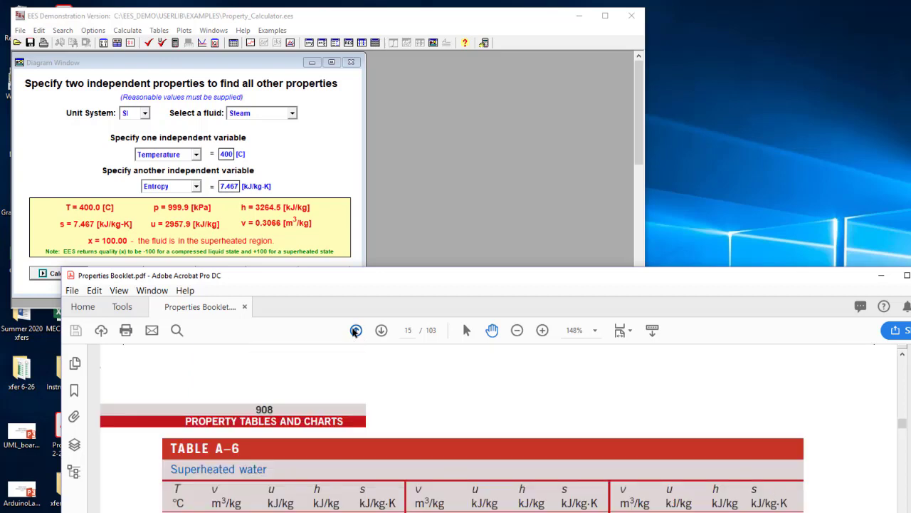
left_click(356, 331)
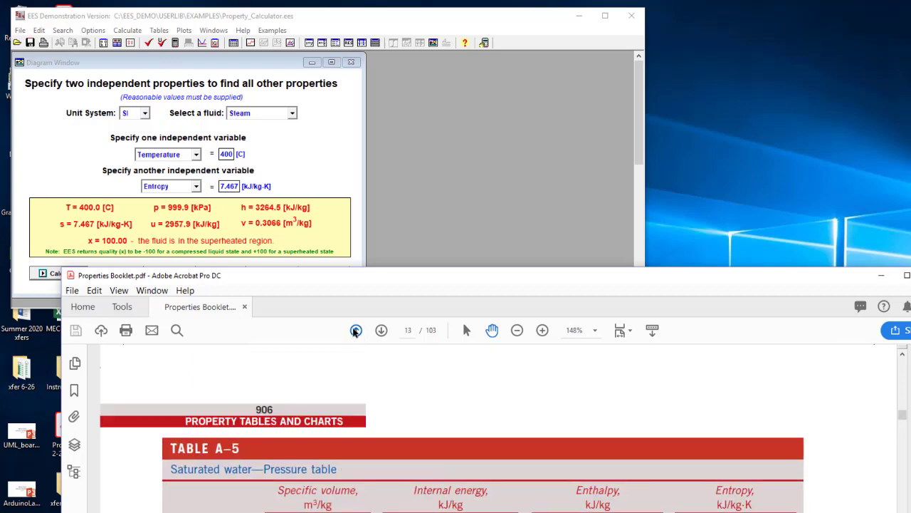
left_click(355, 330)
scroll(326, 431, "down", 5)
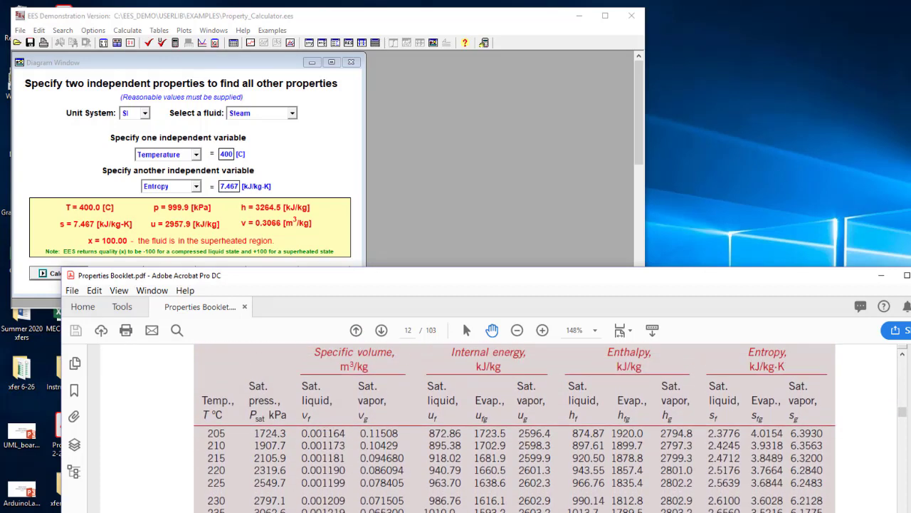
- Calculate the steam's properties from a temperature of 230 °C and a pressure of 2797 kPa
double_click(227, 155)
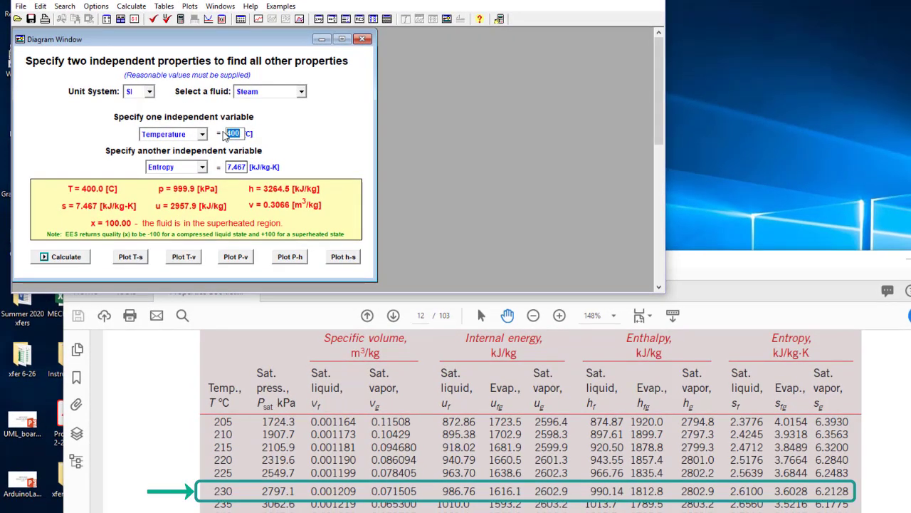
type("230")
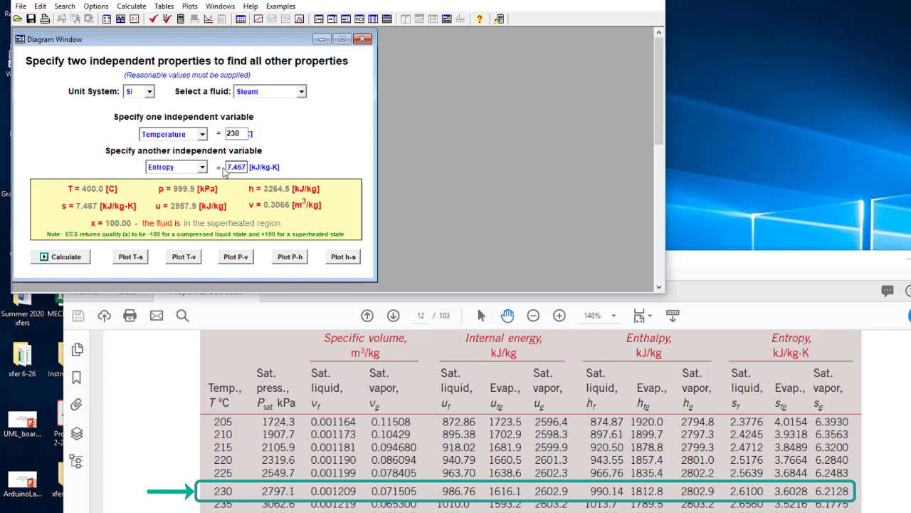
left_click(202, 166)
left_click(190, 192)
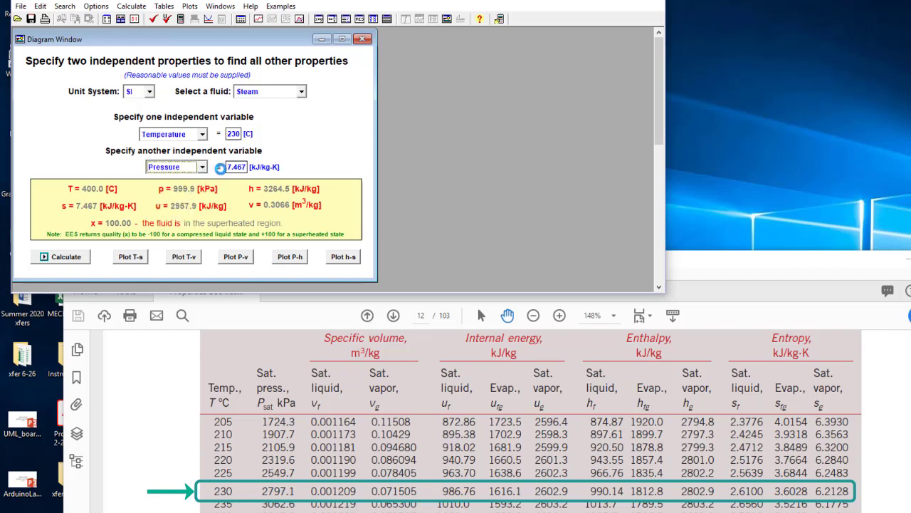
double_click(234, 168)
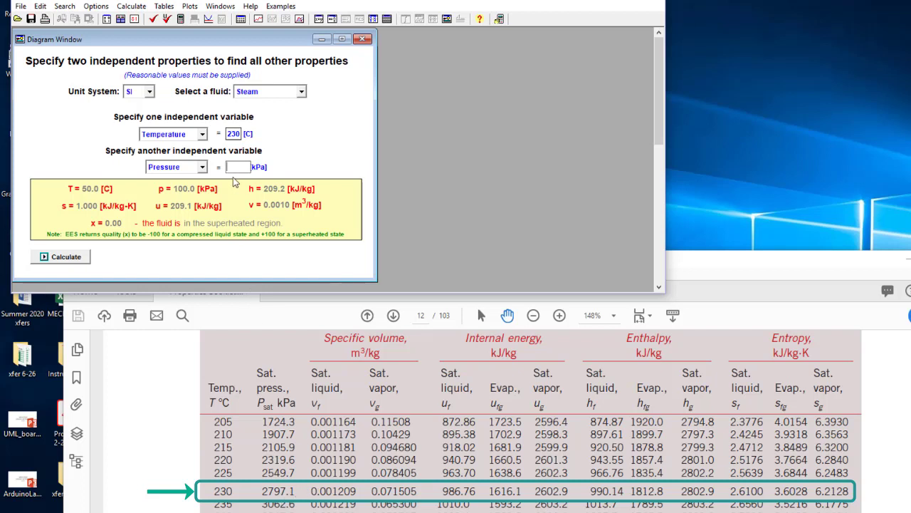
type("797.1")
left_click(74, 261)
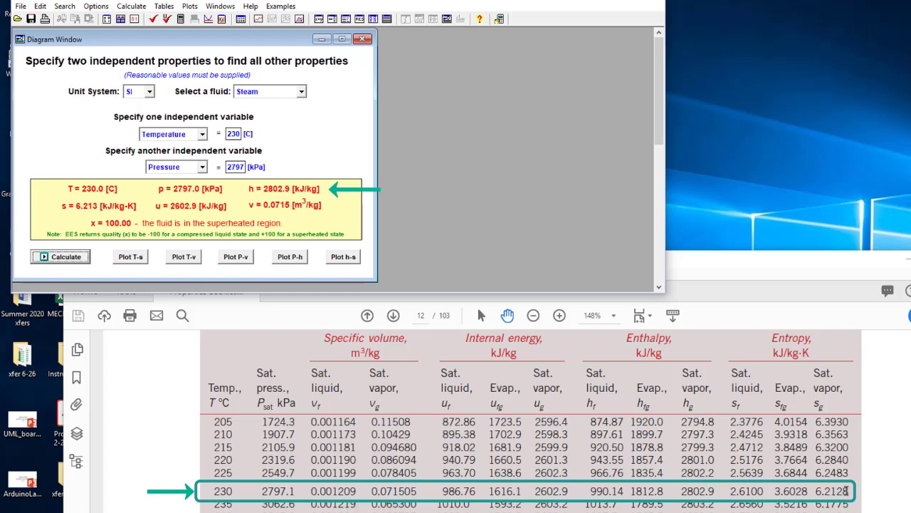
- Highlight the saturated vapor entropy and enthalpy in the 230 °C row of the booklet to compare them with the calculated values
left_click(847, 490)
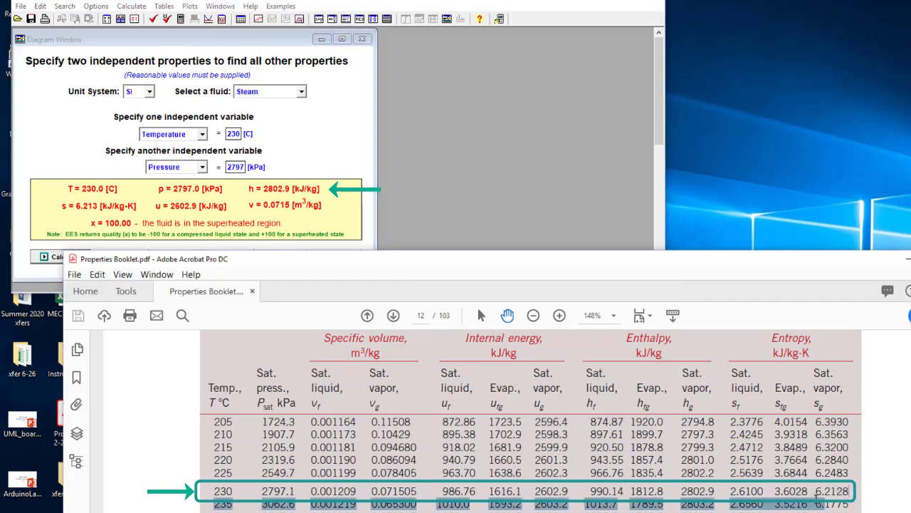
left_click_drag(847, 491, 816, 490)
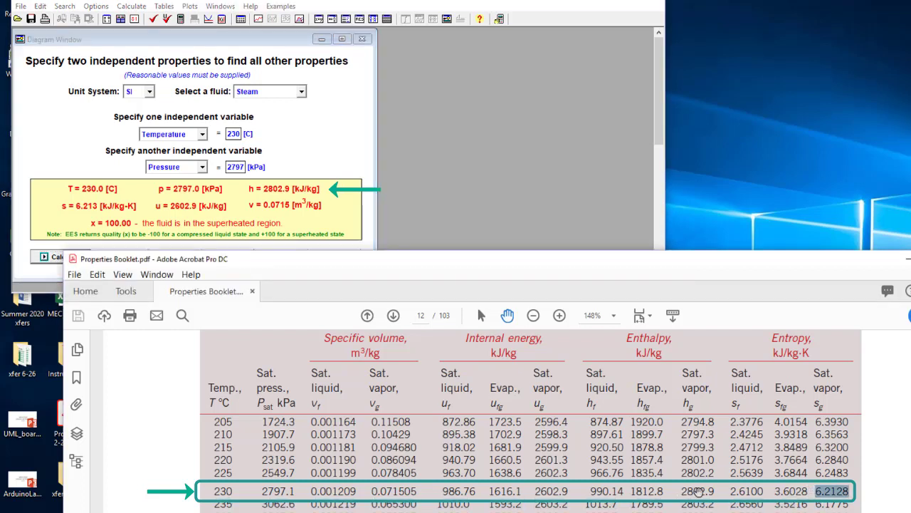
left_click(712, 490)
left_click_drag(712, 490, 682, 492)
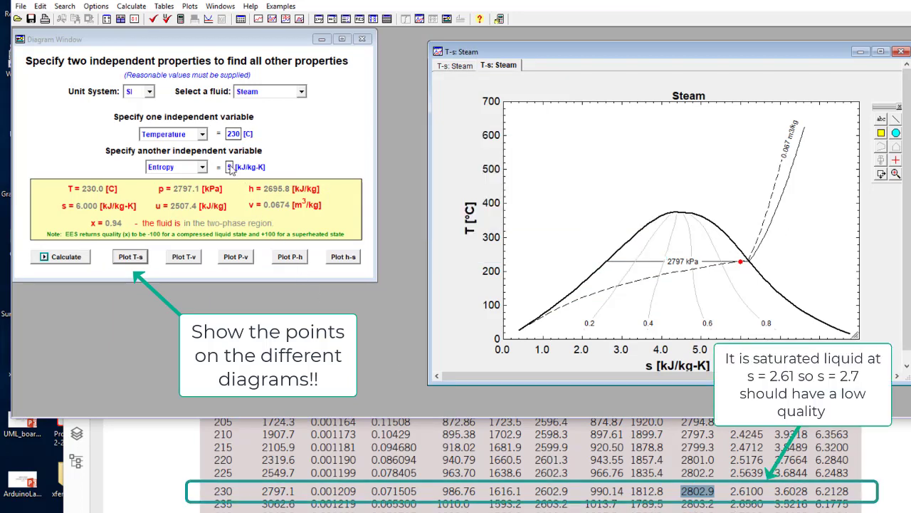
- Recalculate the steam's properties at 230 °C with an entropy of 2.7 kJ/kg-K and plot the state on a new T-s diagram
left_click(230, 167)
double_click(230, 168)
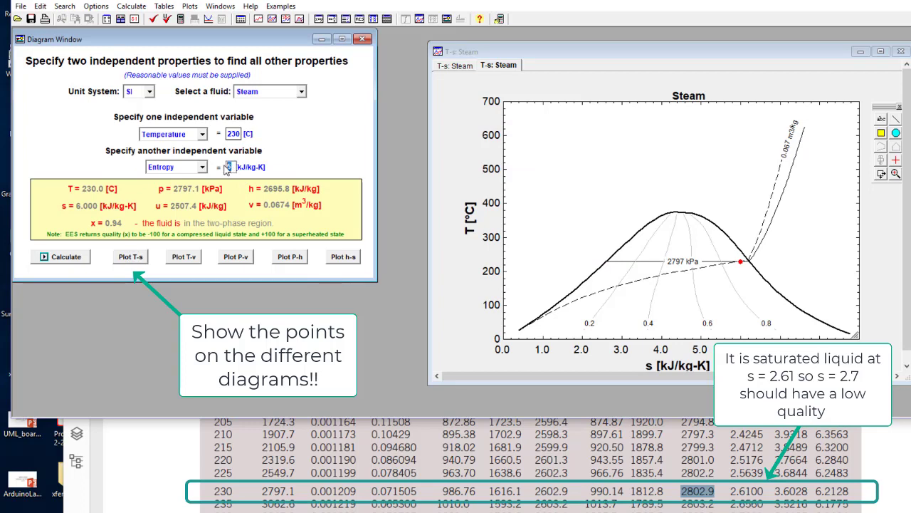
type("2.7")
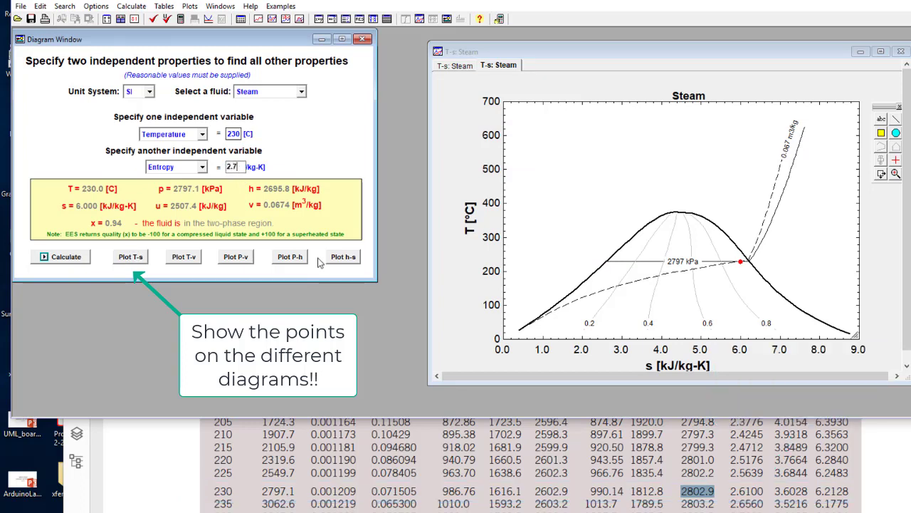
left_click(71, 259)
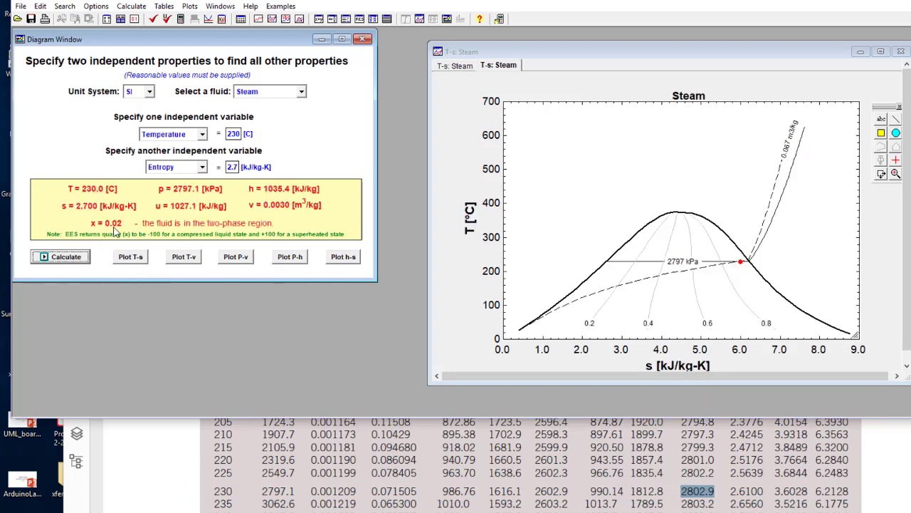
left_click(131, 258)
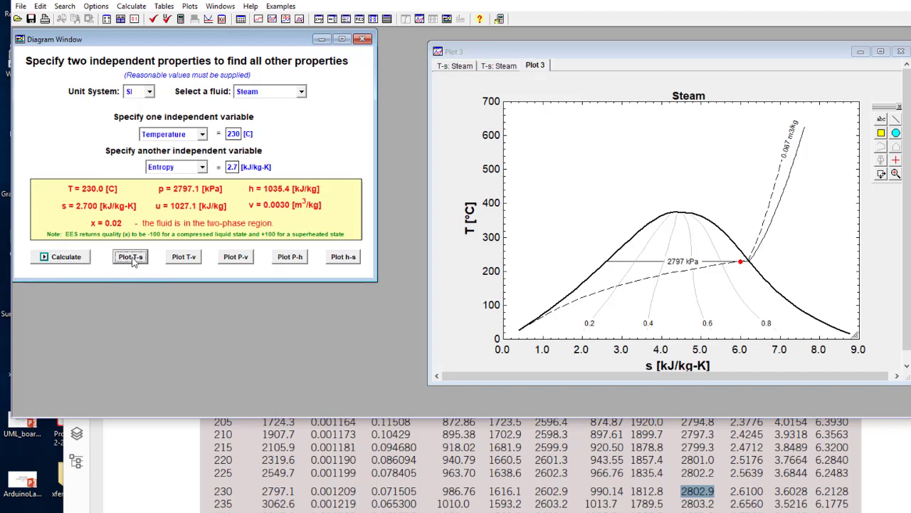